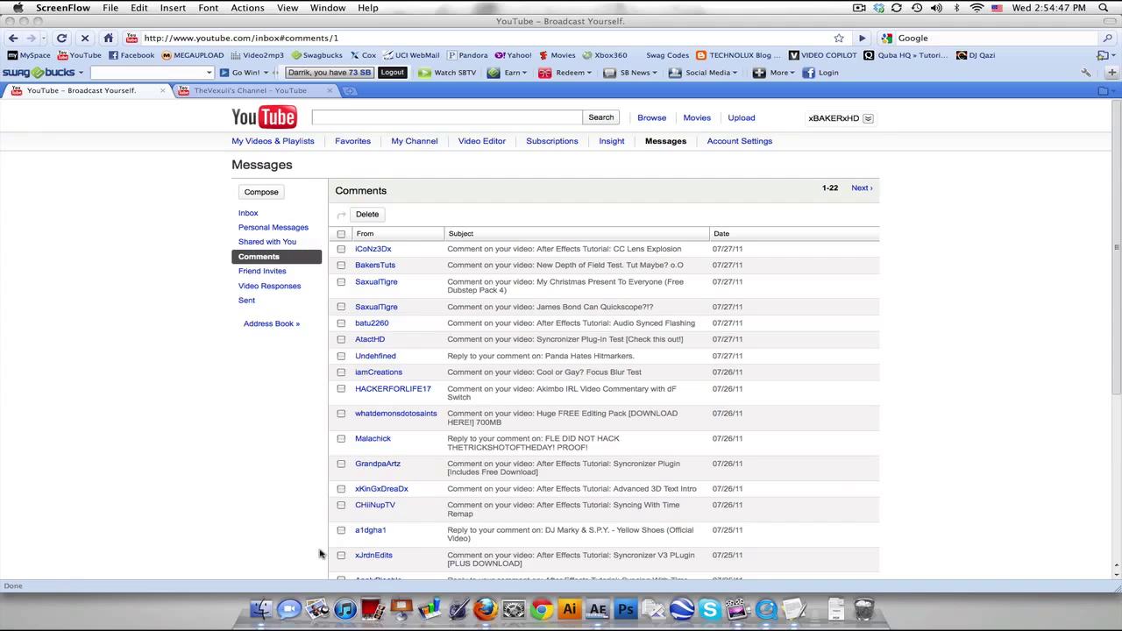
Step: Bring Firefox forward and show the 'TheVexuli's Channel - YouTube' tab
click(254, 95)
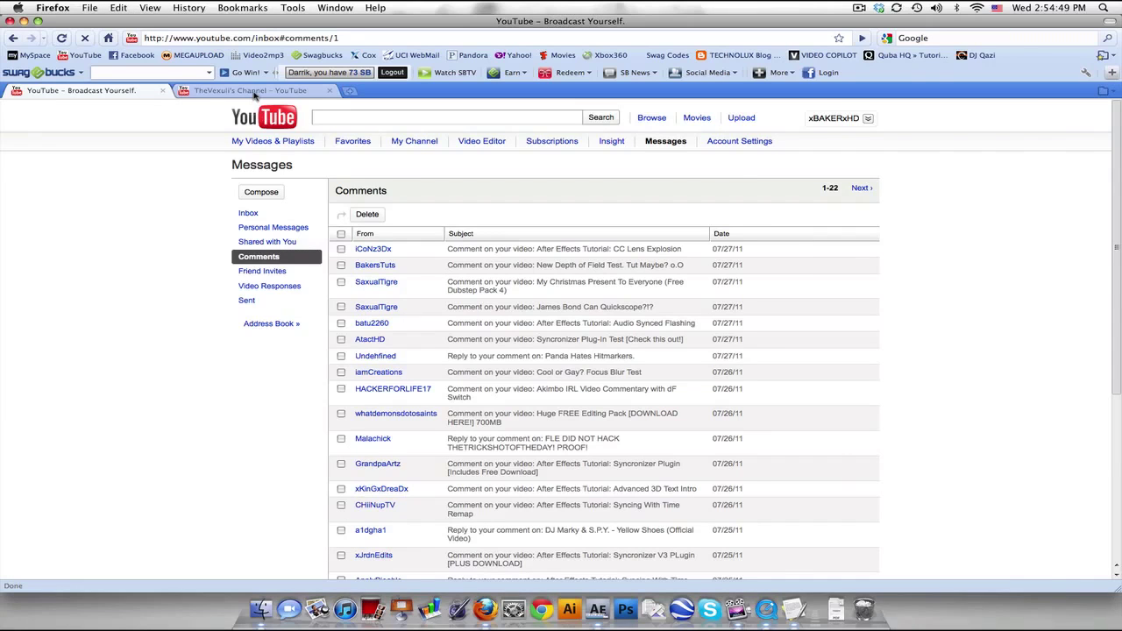
click(254, 91)
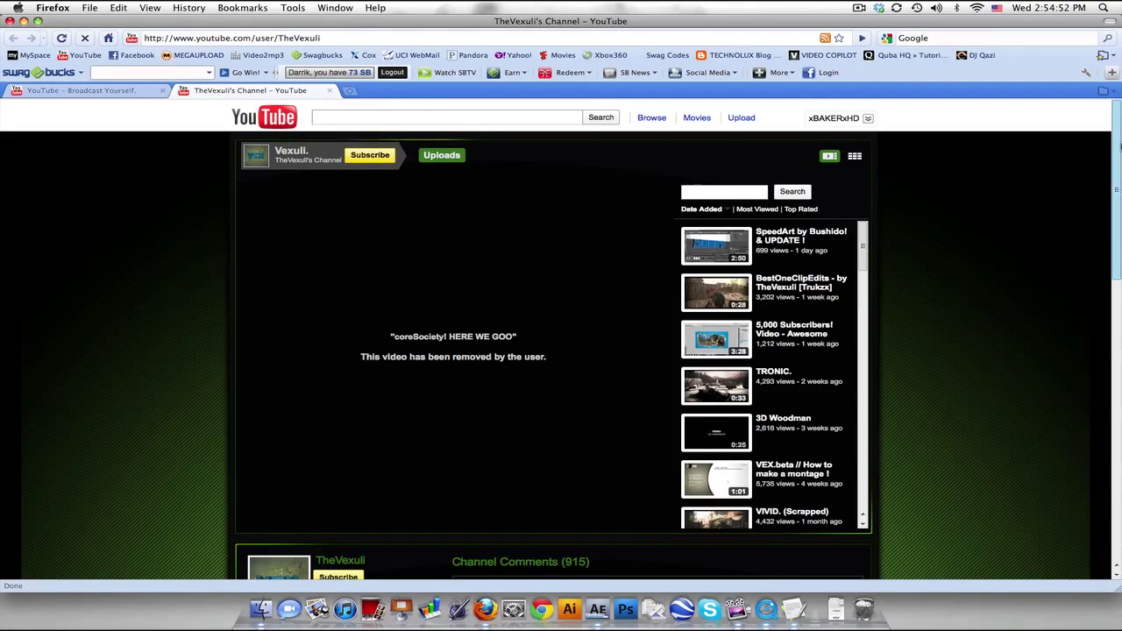
scroll(1072, 143, down, 5)
scroll(1072, 143, up, 5)
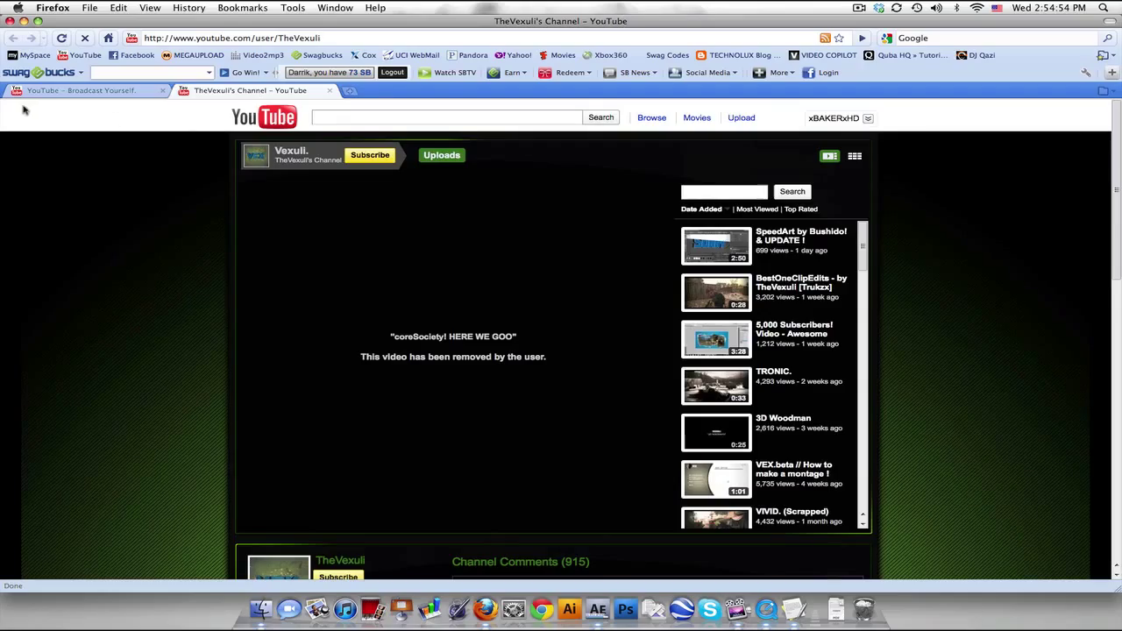
Step: Shrink the Firefox window and use Exposé to bring forward the 2D Sponsor Intros folder
click(78, 90)
click(37, 20)
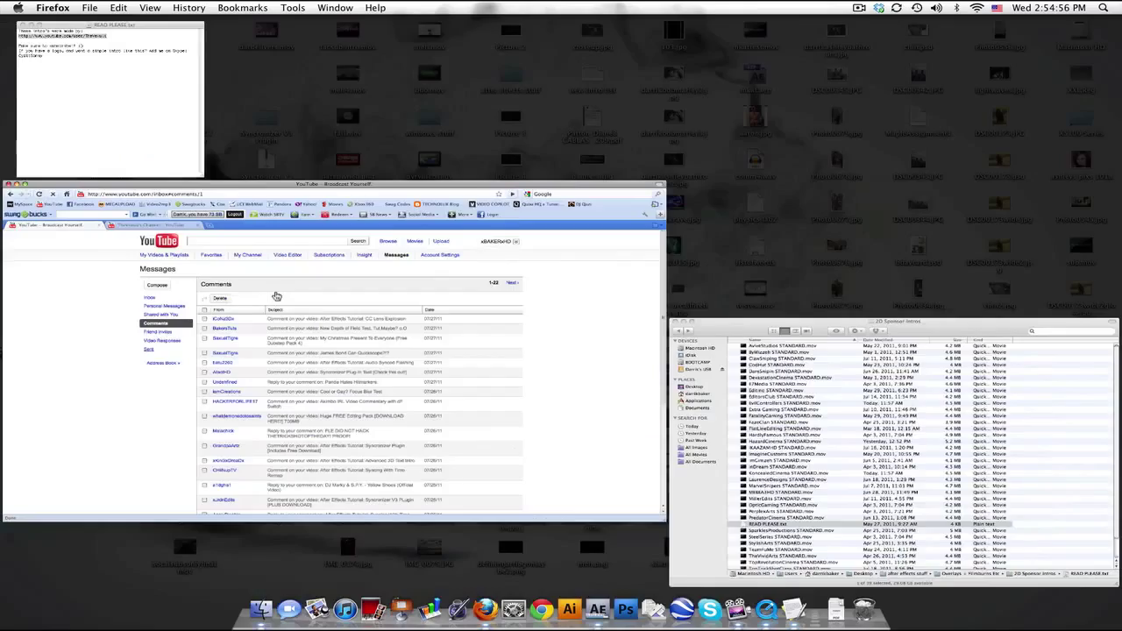
click(24, 185)
click(38, 44)
key(F9)
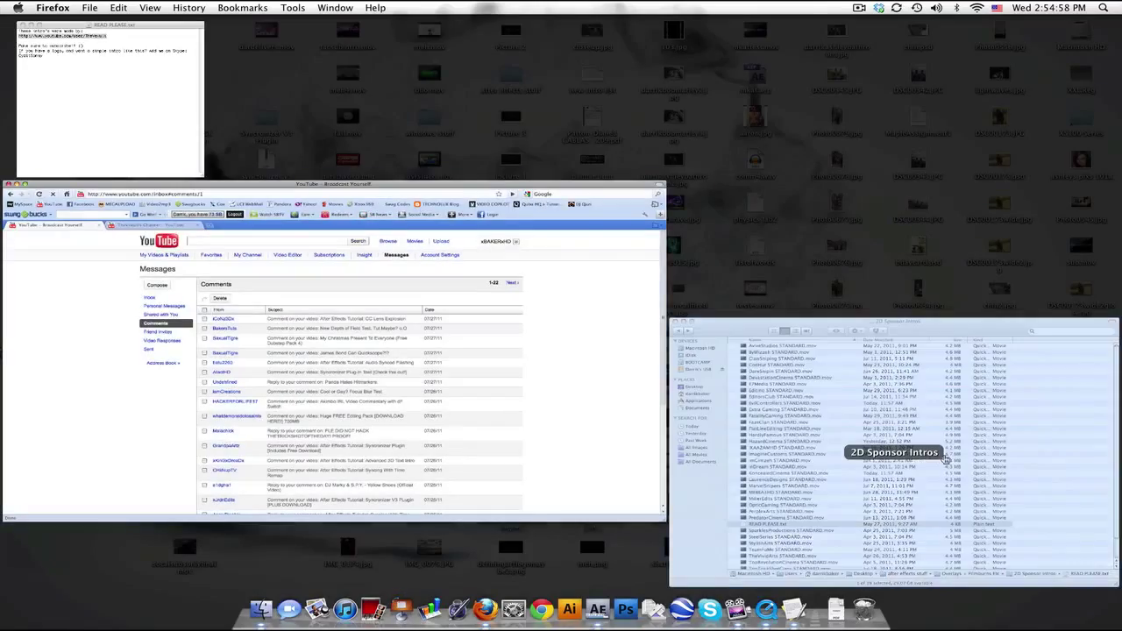
click(947, 459)
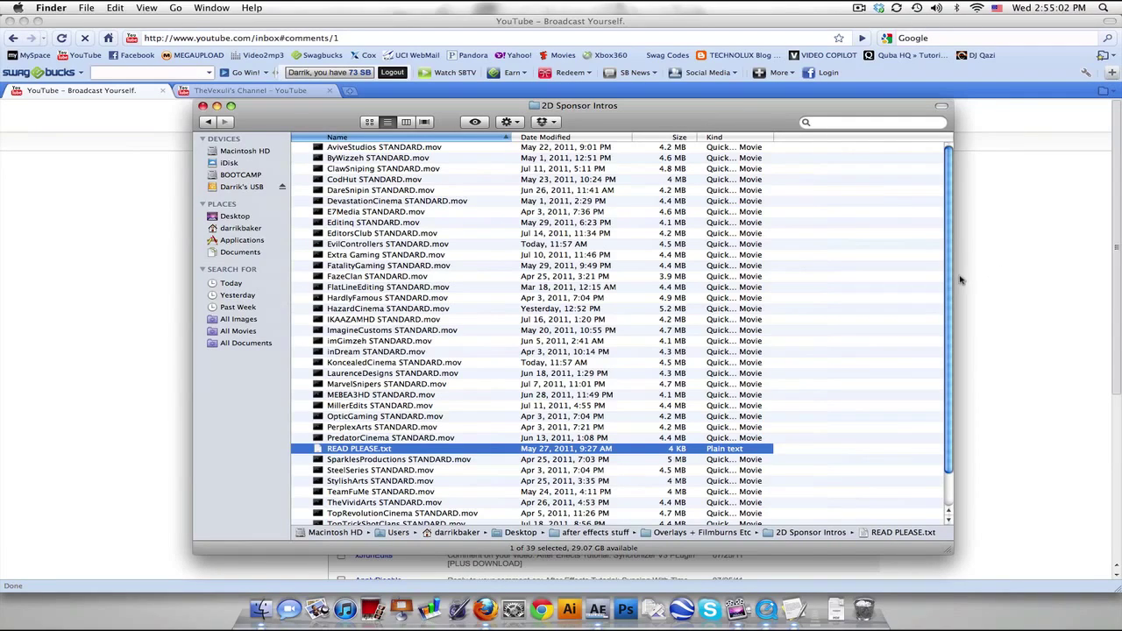
scroll(948, 286, down, 1)
scroll(948, 286, down, 1)
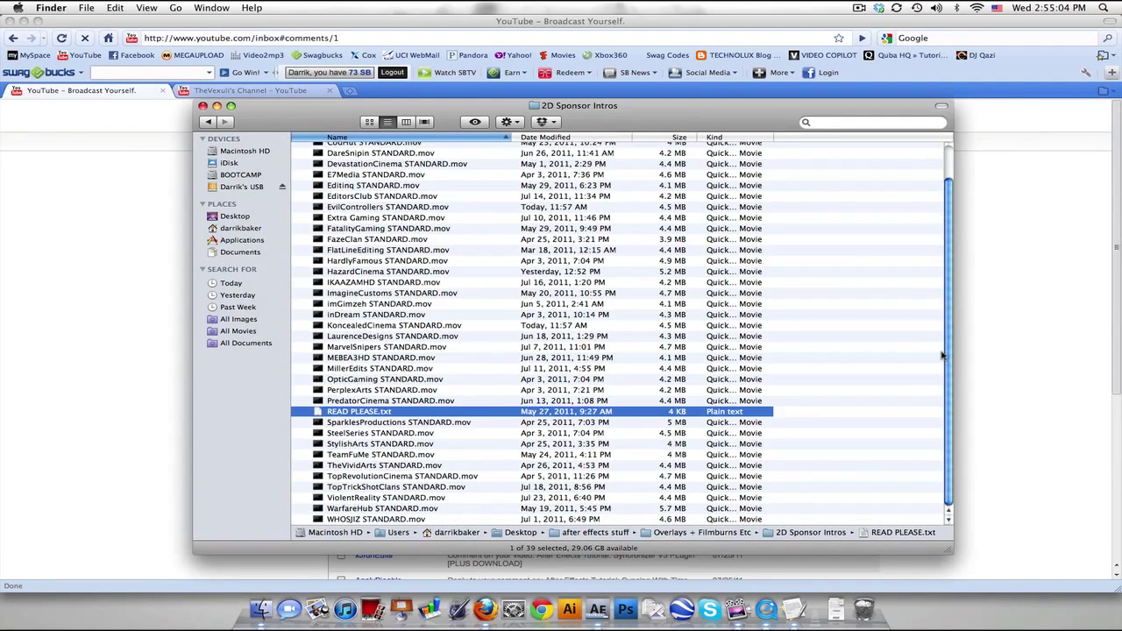
scroll(945, 350, up, 3)
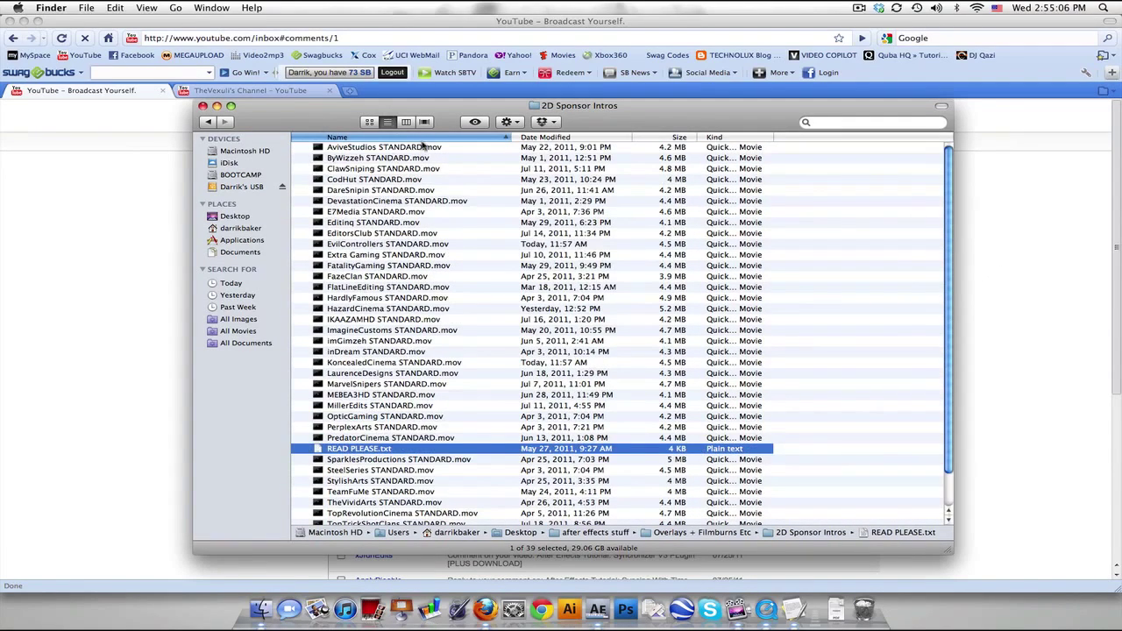
Step: Browse the CodHut, FlatLineEditing and MillerEdits intros and READ PLEASE.txt, then reselect the folder via Exposé
click(425, 179)
click(428, 288)
click(507, 406)
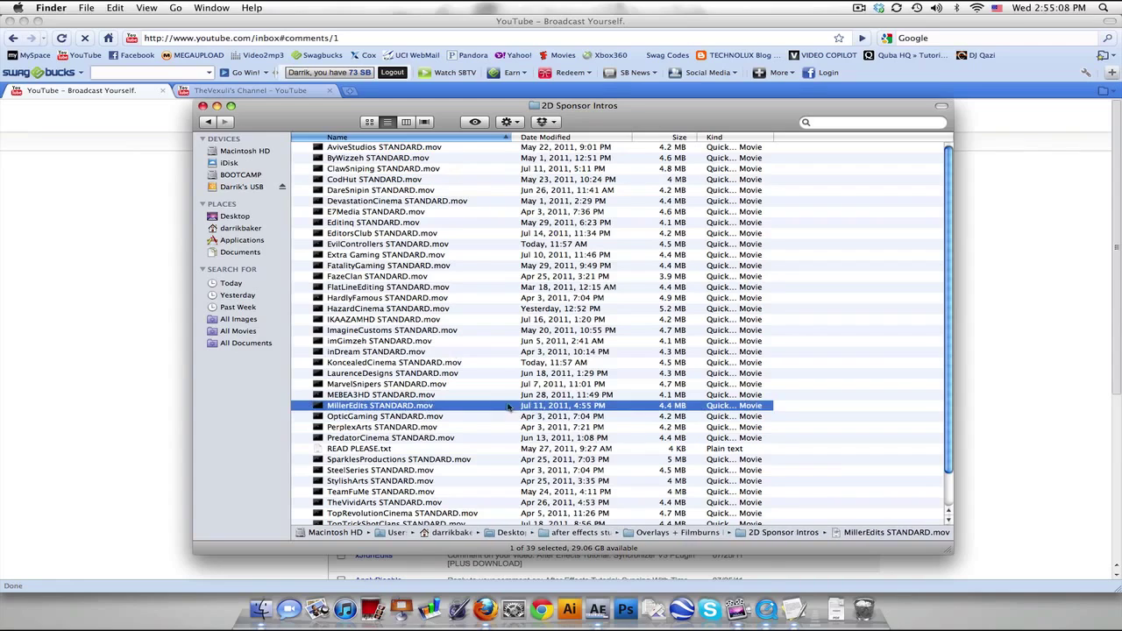
click(381, 450)
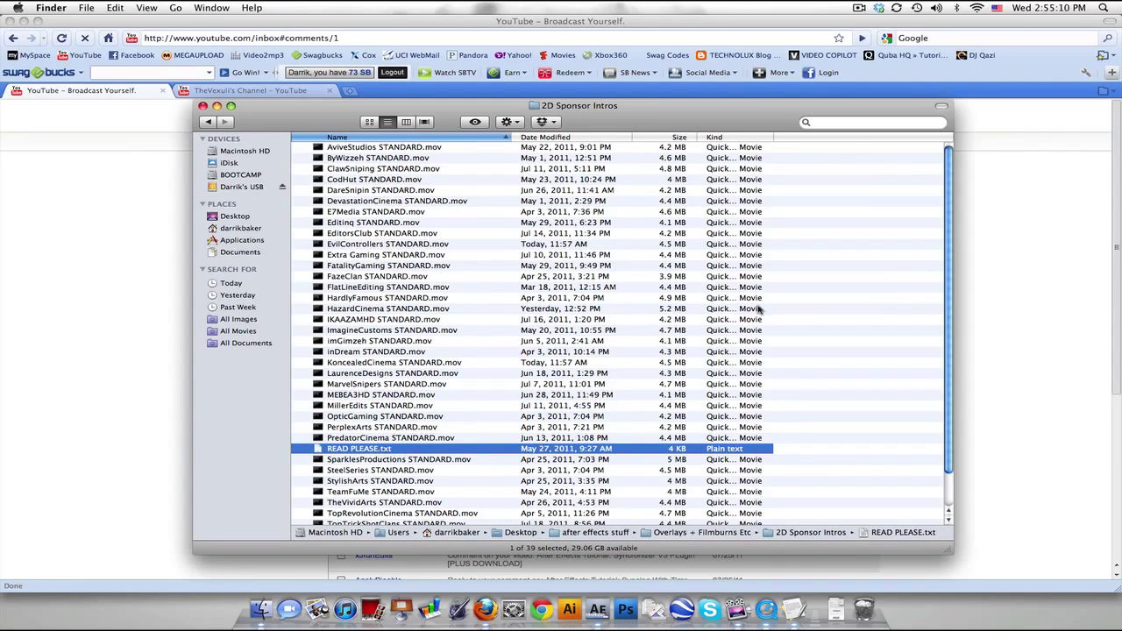
scroll(951, 340, down, 3)
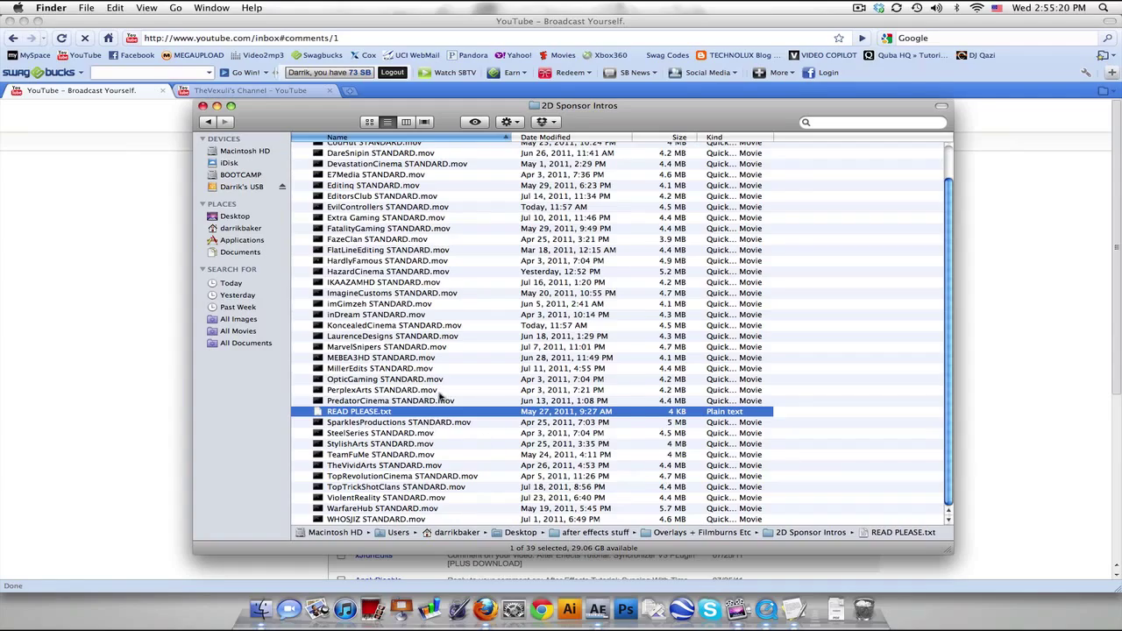
key(F9)
click(708, 474)
Step: Scrub through HazardCinema STANDARD.mov in QuickTime, close it, and select FlatLineEditing STANDARD.mov
double_click(377, 271)
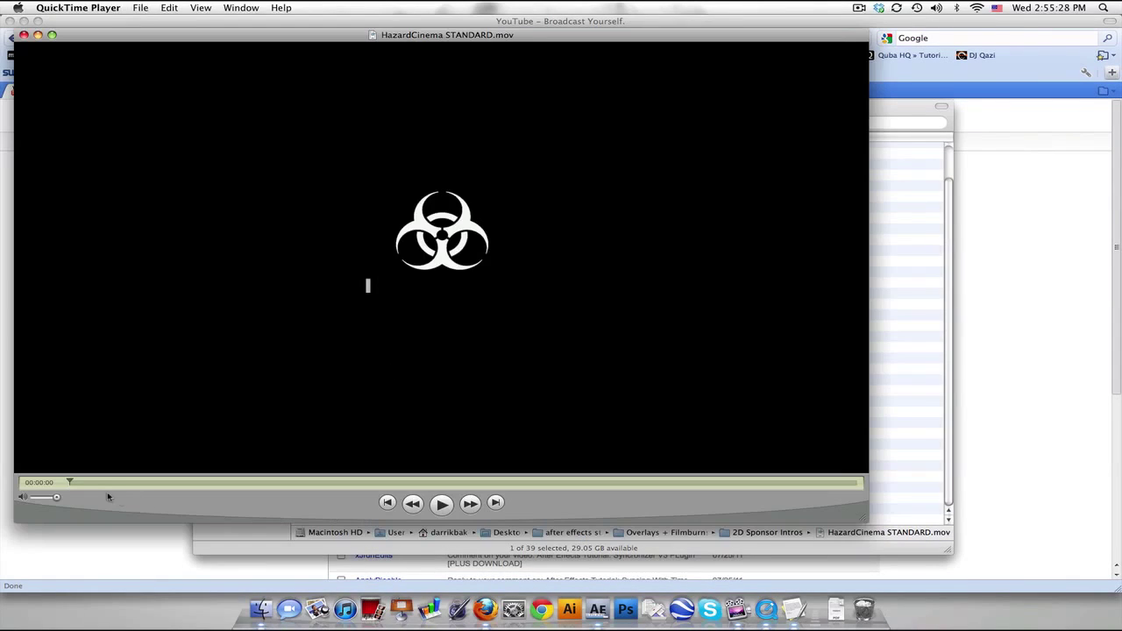
drag(71, 483, 393, 474)
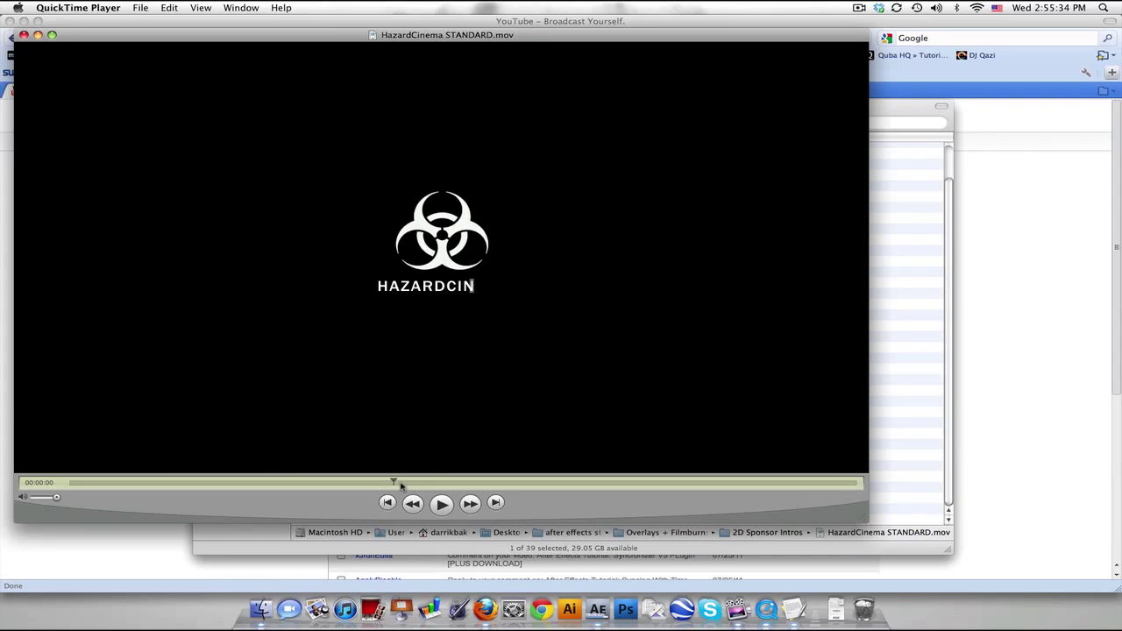
mouse_move(394, 481)
mouse_down()
mouse_move(693, 487)
mouse_move(104, 499)
mouse_up()
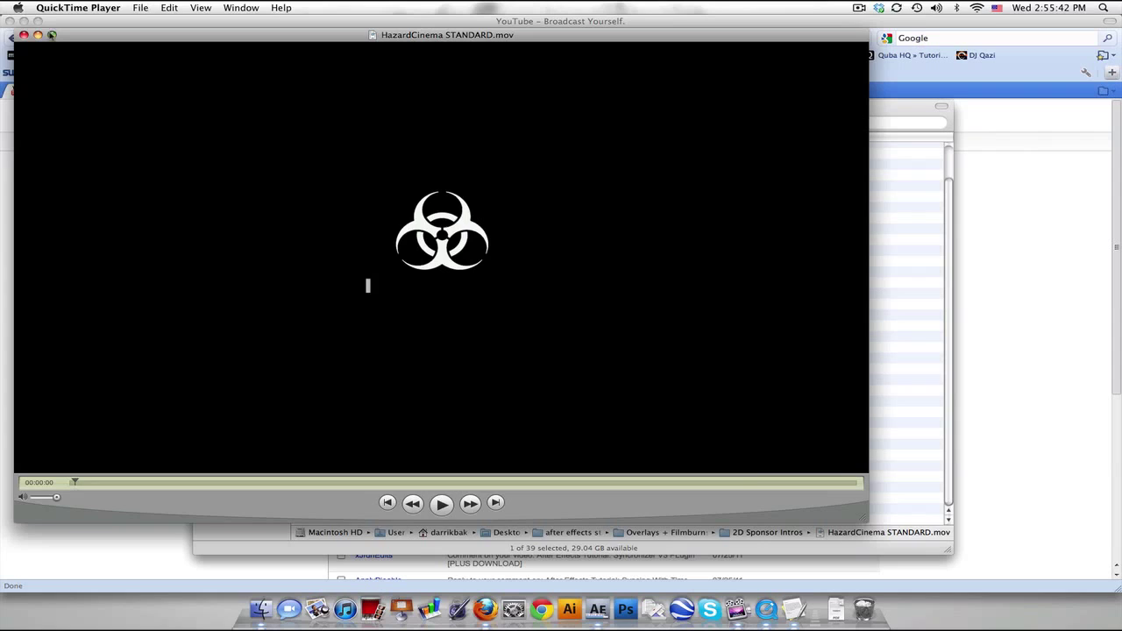
click(24, 35)
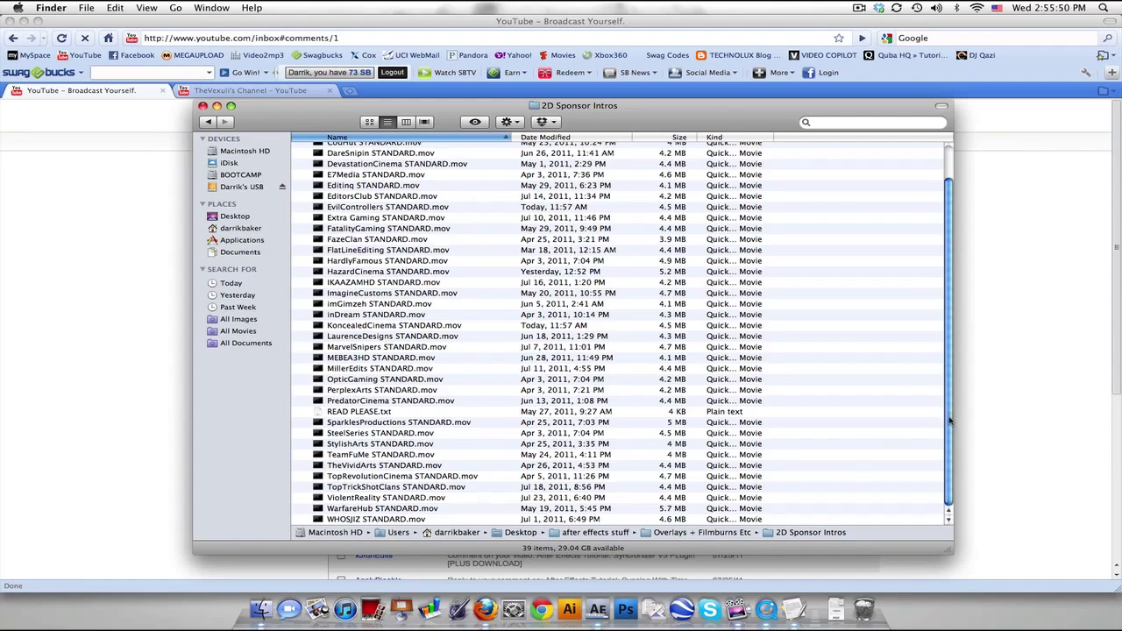
mouse_move(949, 422)
mouse_down()
mouse_move(946, 270)
mouse_move(940, 478)
mouse_up()
click(384, 251)
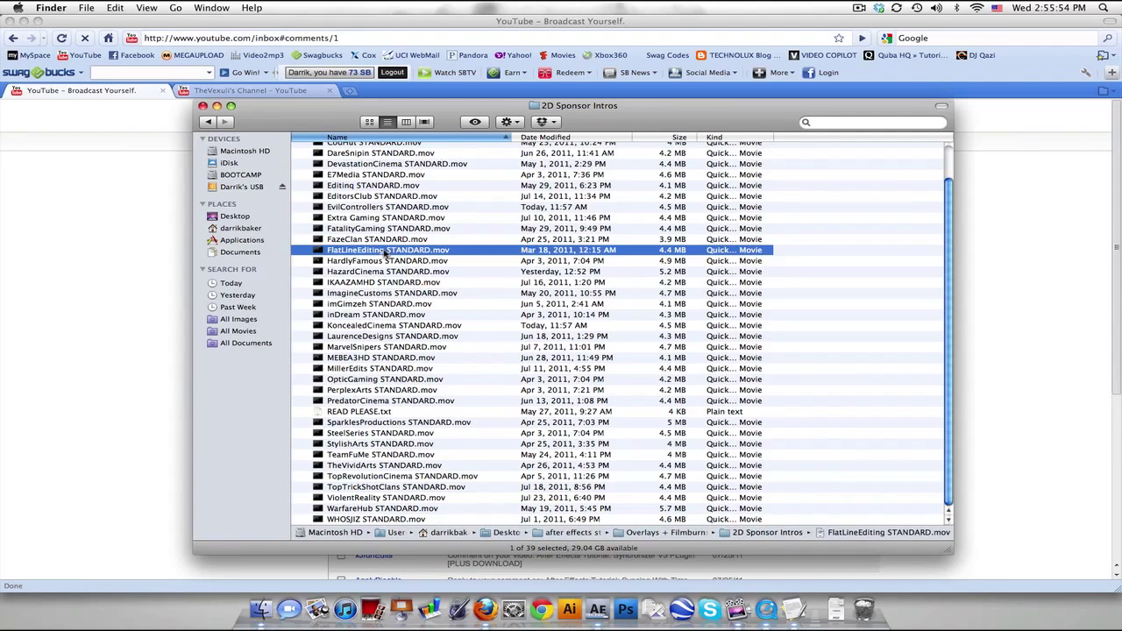